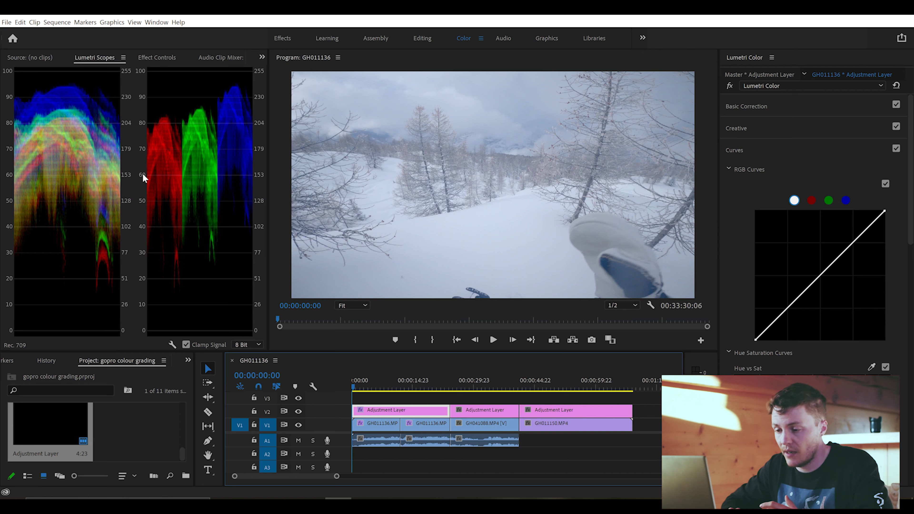
Step: Shape the RGB master curve into a contrast S-curve, lifting highlights and pulling shadows down
{"action": "right_click", "coordinate": [128, 193]}
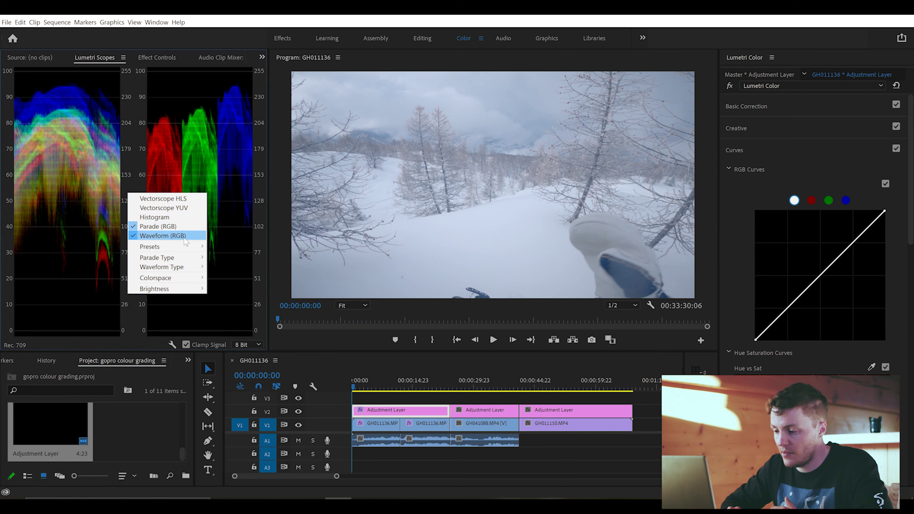
{"action": "left_click", "coordinate": [717, 280]}
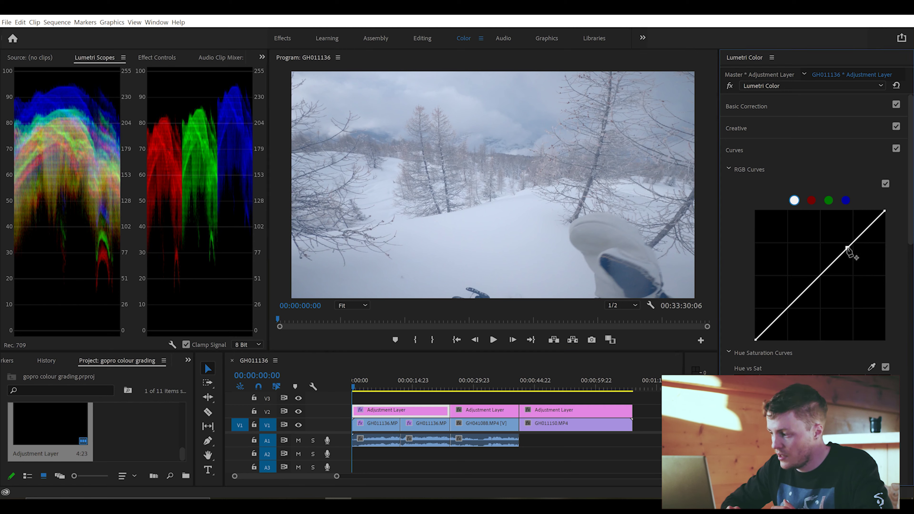
{"action": "left_click_drag", "start_coordinate": [849, 251], "coordinate": [841, 240]}
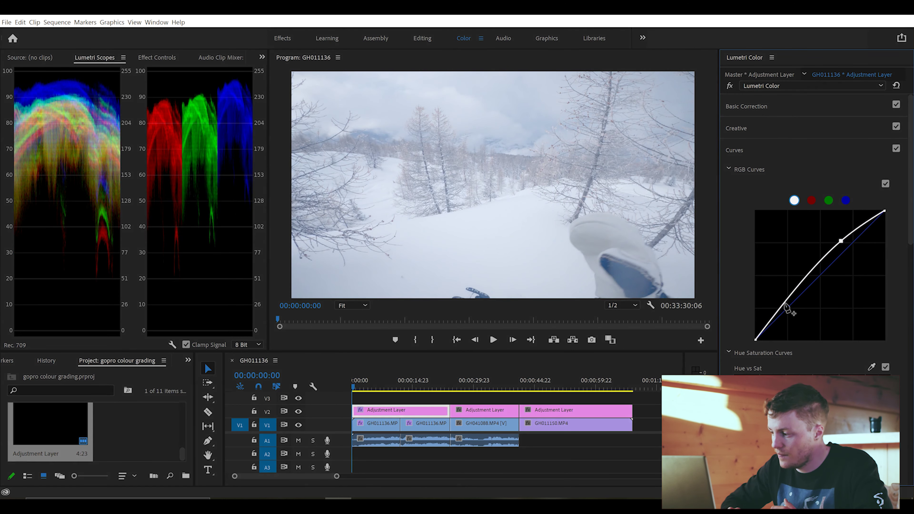
{"action": "left_click_drag", "start_coordinate": [785, 306], "coordinate": [797, 315]}
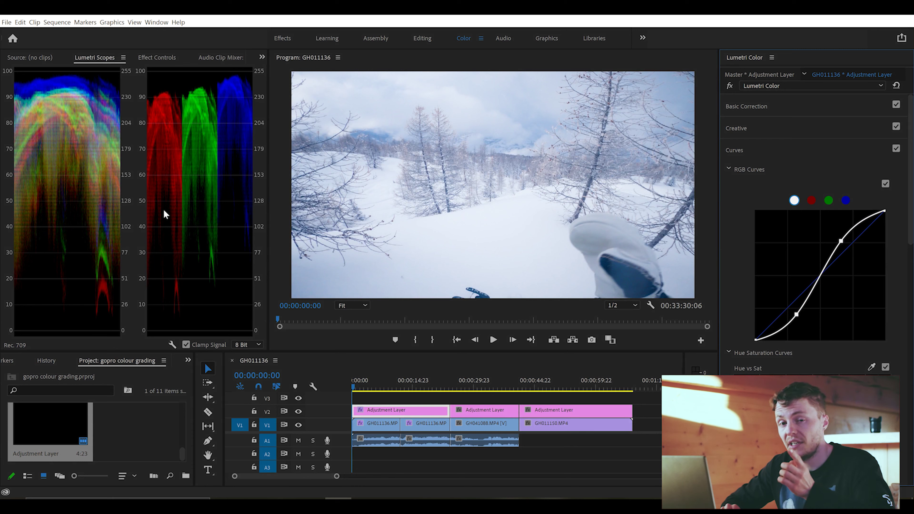
Step: Toggle the V2 grade off and on twice to compare, leaving it enabled
{"action": "left_click", "coordinate": [298, 412]}
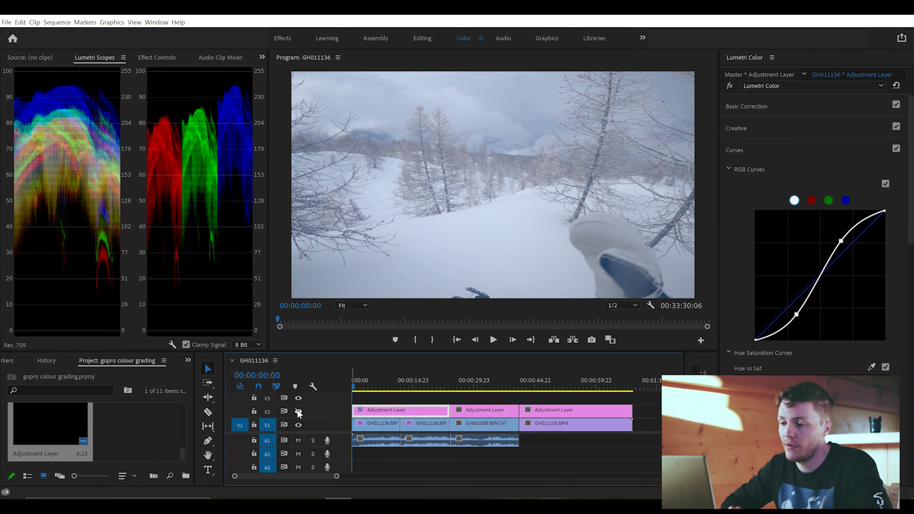
{"action": "left_click", "coordinate": [298, 412]}
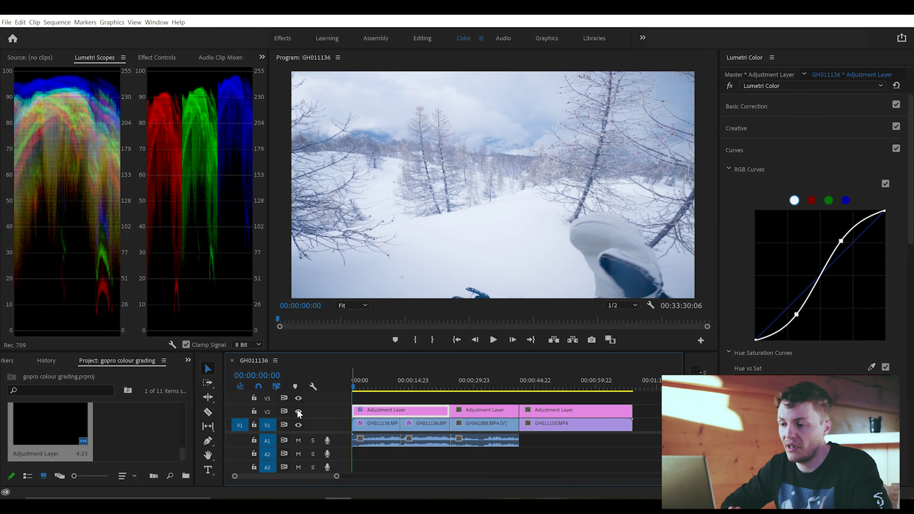
{"action": "left_click", "coordinate": [298, 411]}
{"action": "left_click", "coordinate": [298, 412]}
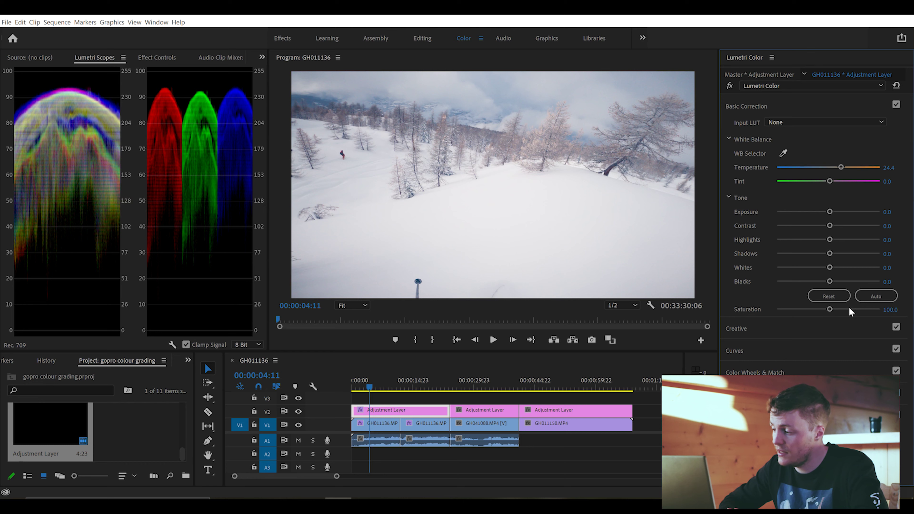
Step: Raise Saturation to about 120 and play back the graded first clip
{"action": "left_click_drag", "start_coordinate": [834, 311], "coordinate": [839, 310]}
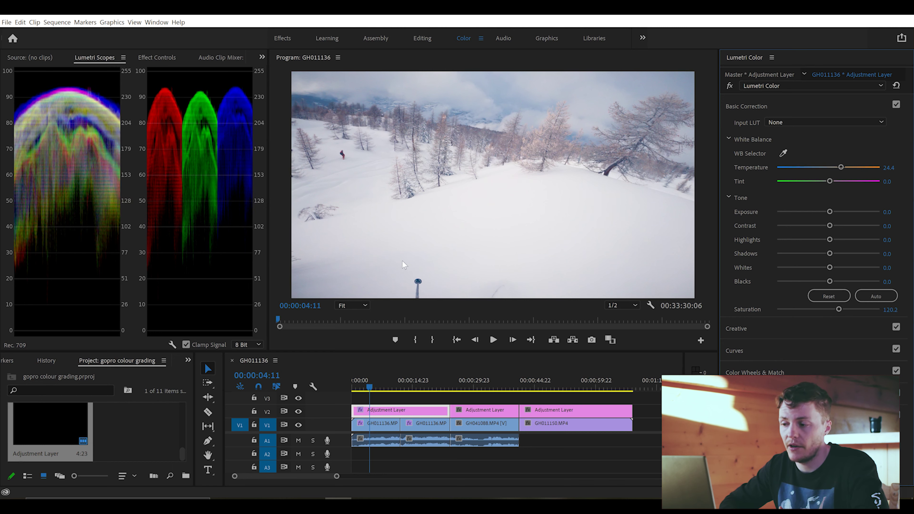
{"action": "key", "text": "space"}
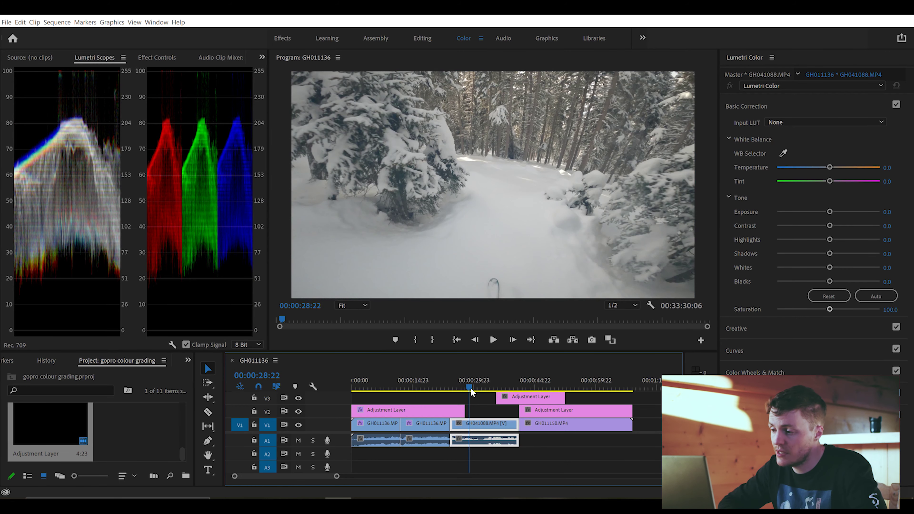
{"action": "key", "text": "space"}
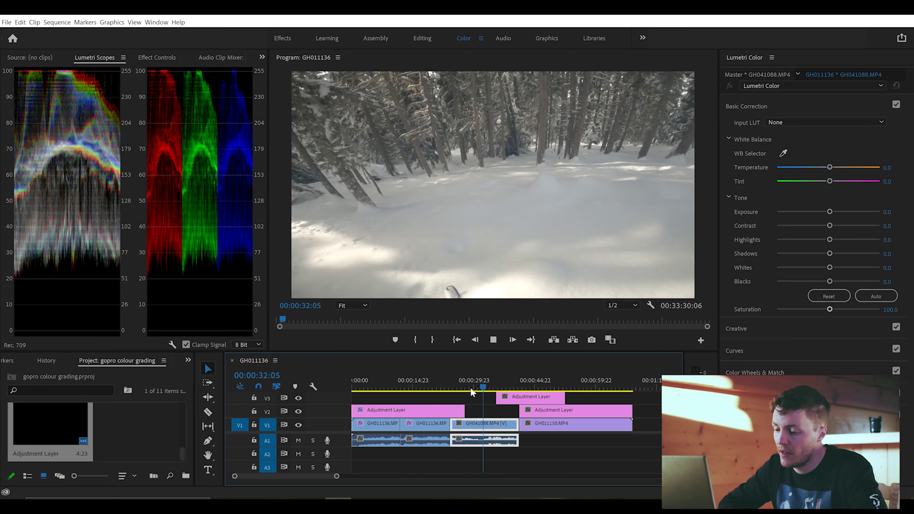
{"action": "key", "text": "space"}
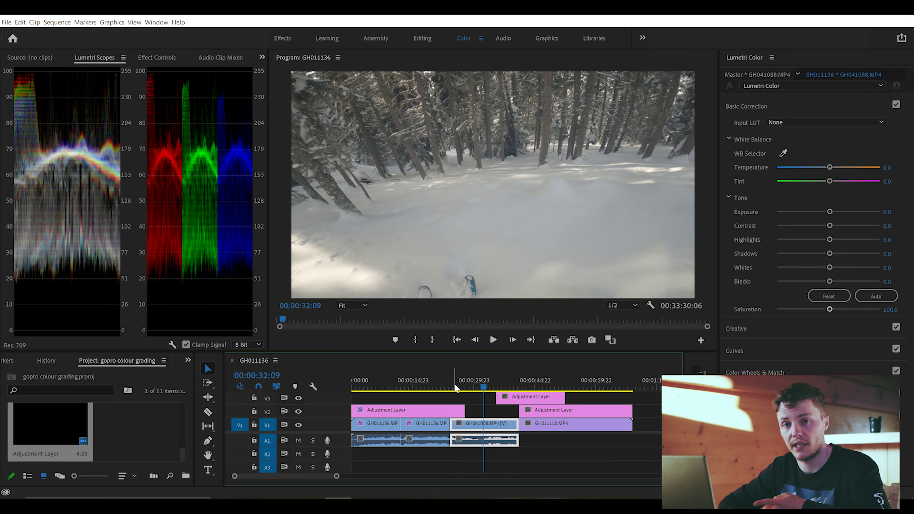
{"action": "left_click", "coordinate": [454, 384]}
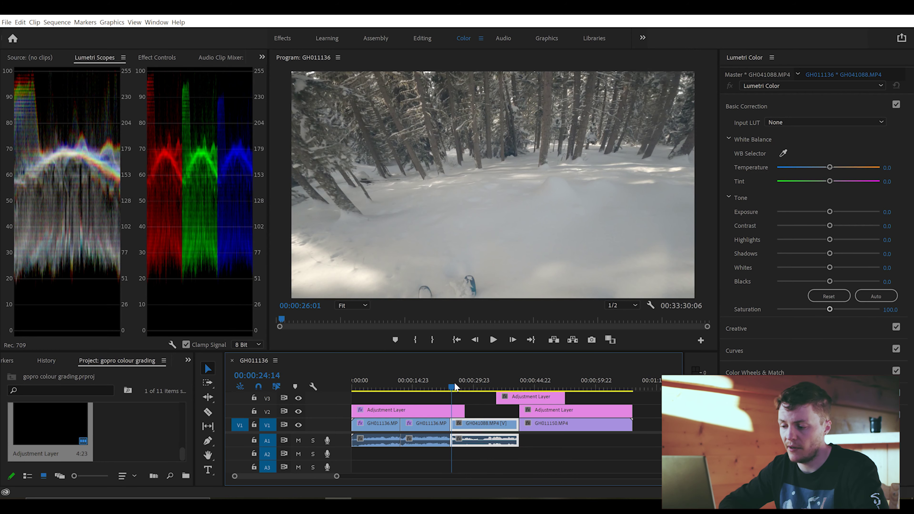
{"action": "left_click_drag", "start_coordinate": [454, 383], "coordinate": [452, 382]}
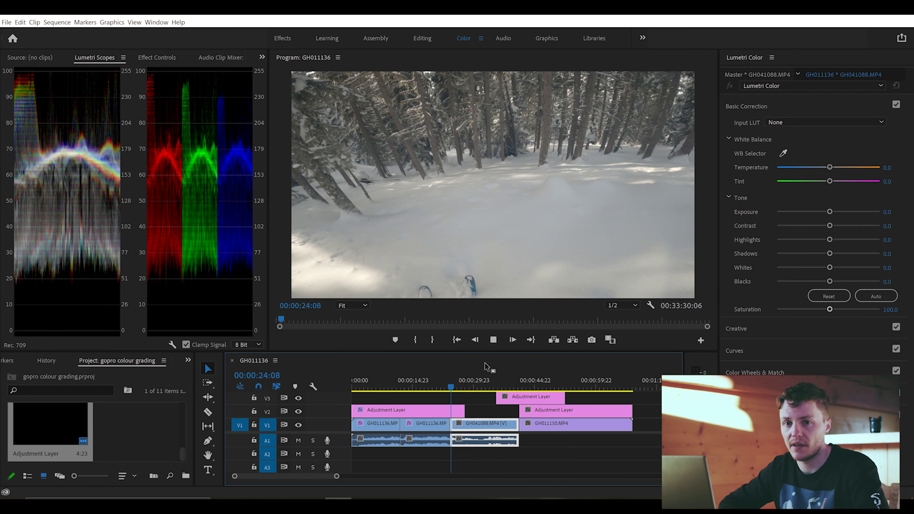
{"action": "key", "text": "space"}
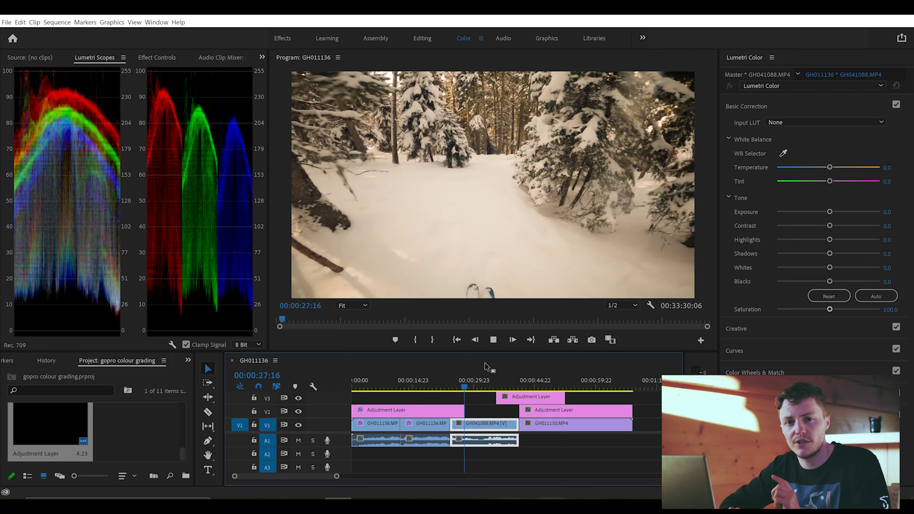
{"action": "key", "text": "space"}
Step: Give the forest clip's adjustment layer an S-shaped RGB master curve for contrast
{"action": "left_click", "coordinate": [475, 408]}
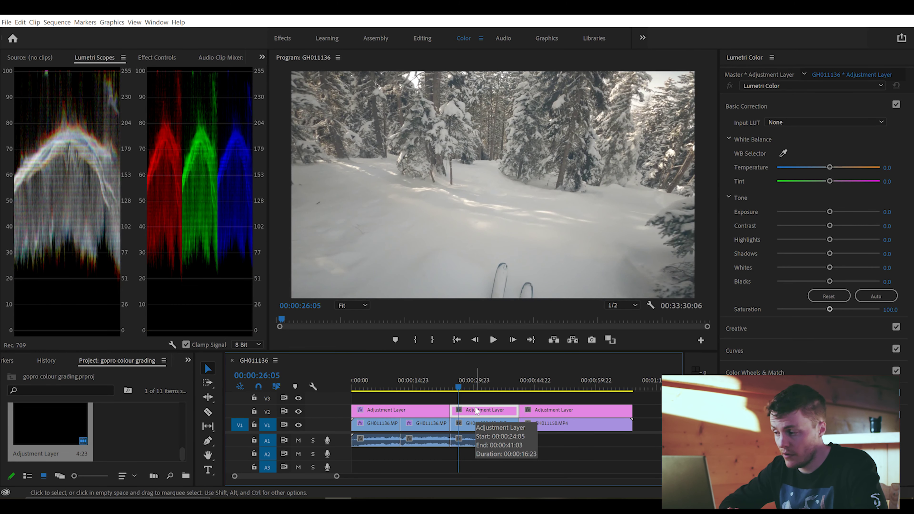
{"action": "left_click", "coordinate": [810, 100]}
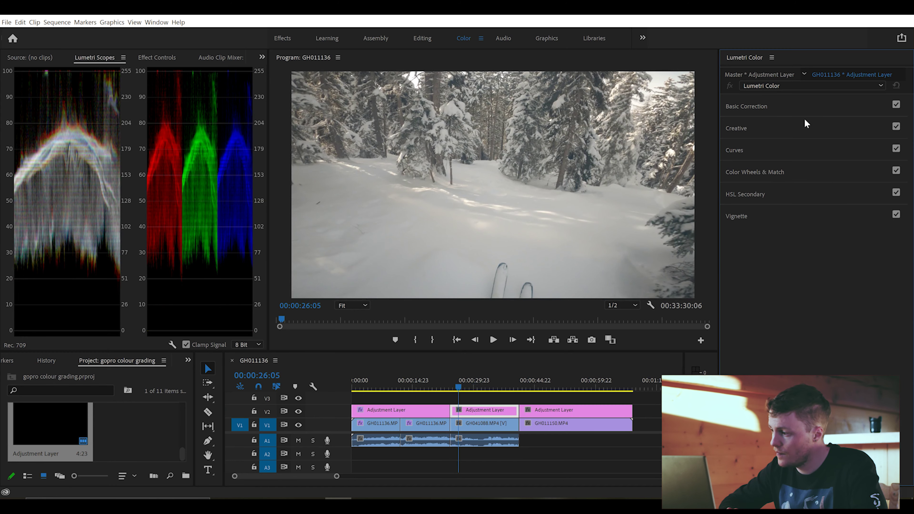
{"action": "left_click", "coordinate": [787, 150]}
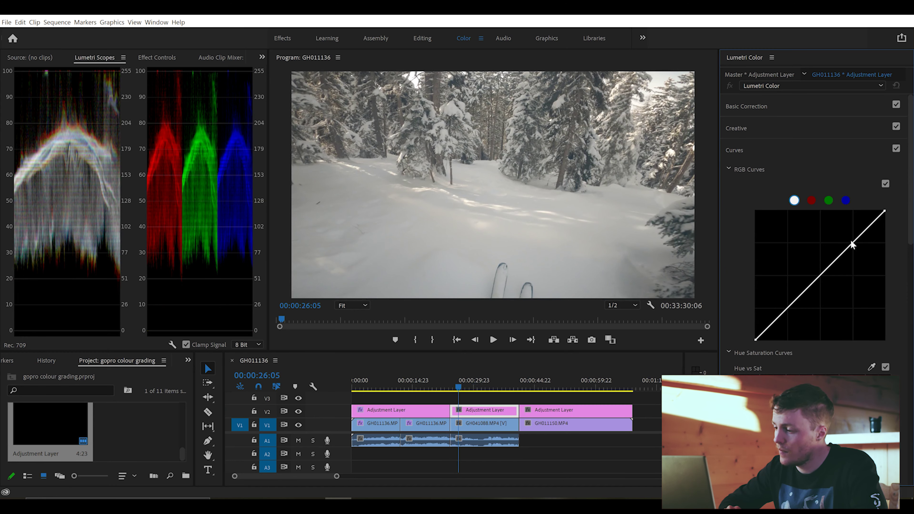
{"action": "left_click_drag", "start_coordinate": [852, 247], "coordinate": [846, 238]}
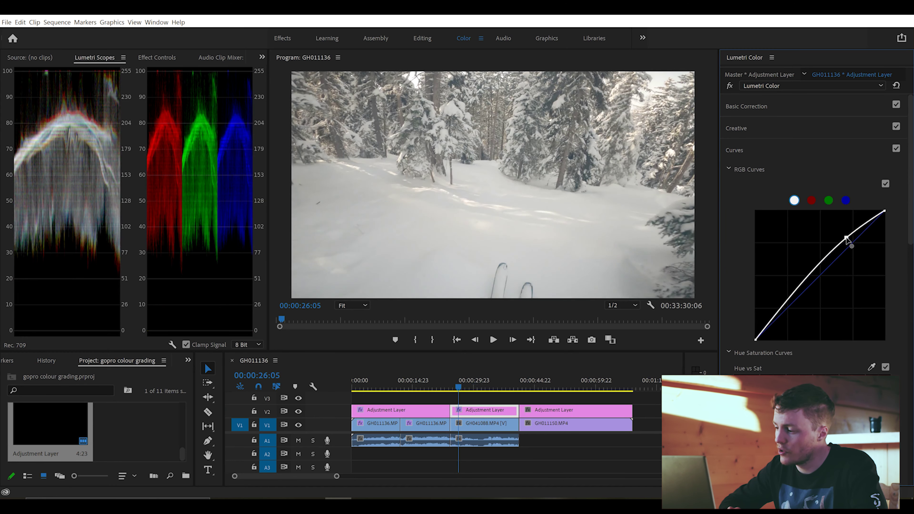
{"action": "left_click_drag", "start_coordinate": [787, 301], "coordinate": [796, 307]}
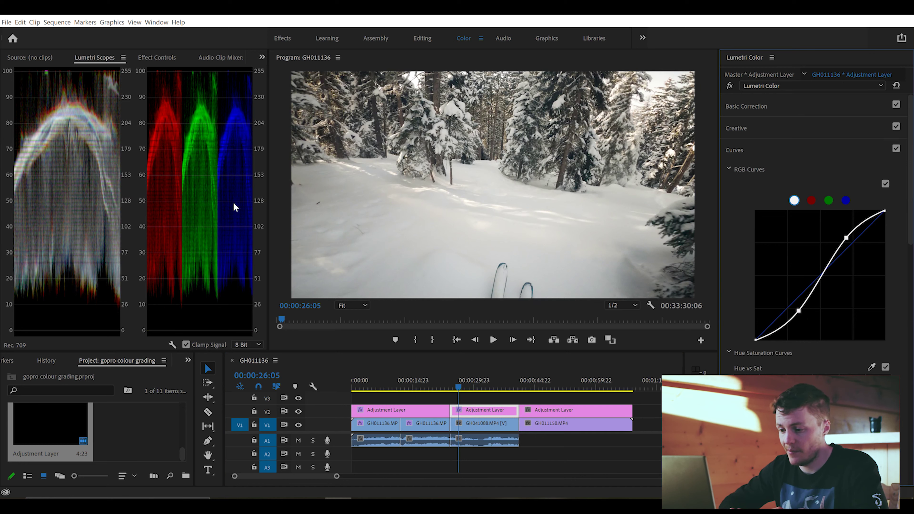
Step: Toggle the V2 grade off and on twice to compare, keeping it on
{"action": "left_click", "coordinate": [298, 412]}
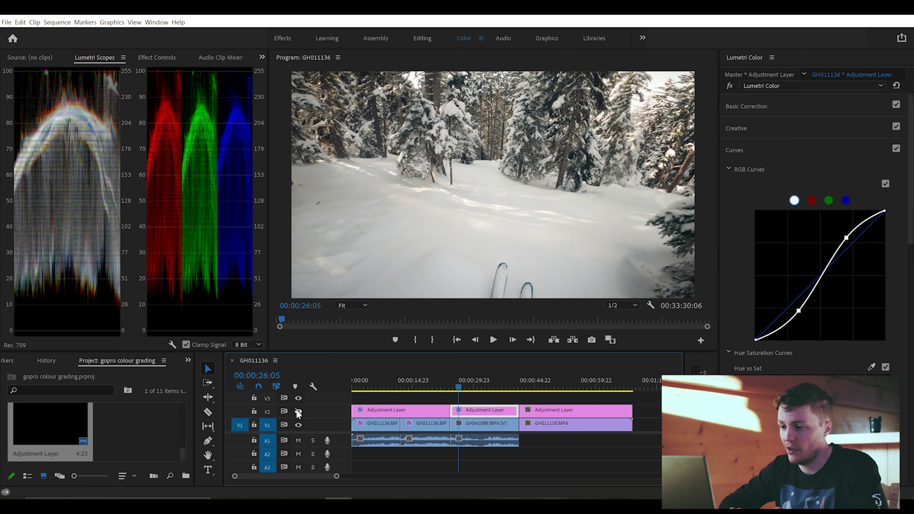
{"action": "left_click", "coordinate": [298, 412]}
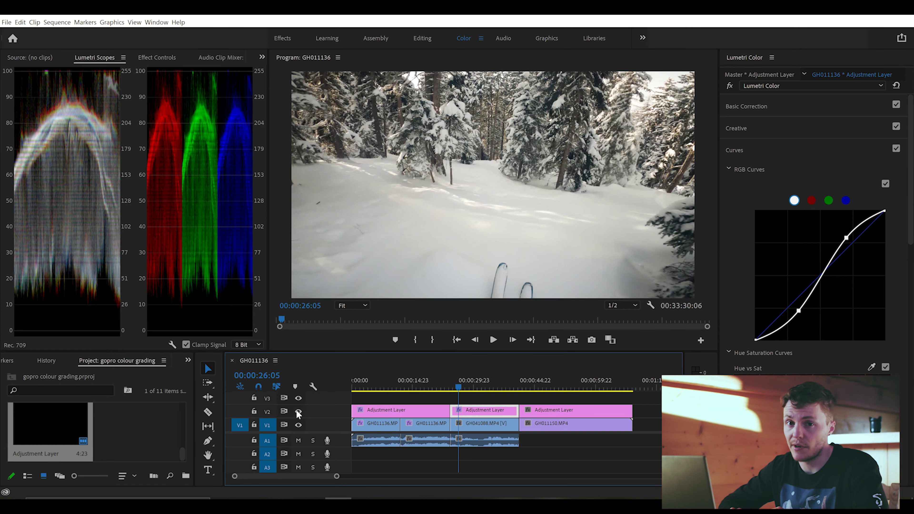
{"action": "left_click", "coordinate": [298, 412]}
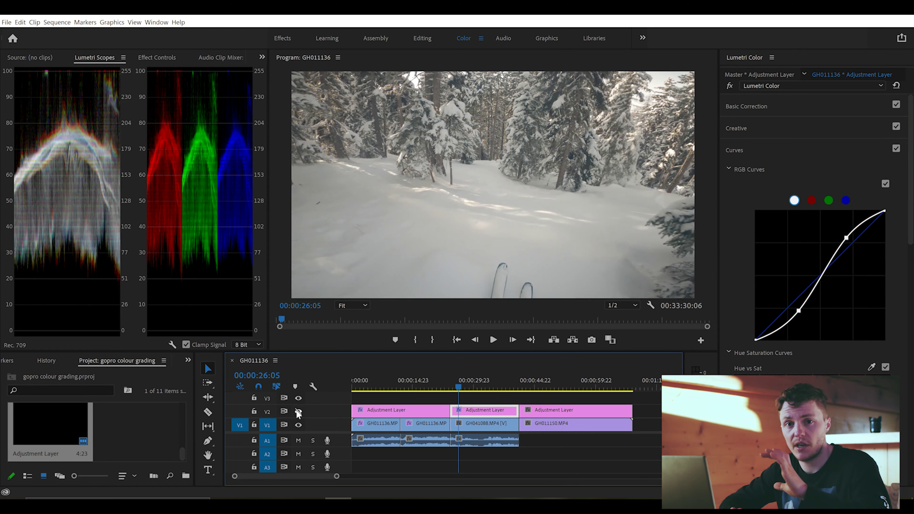
{"action": "left_click", "coordinate": [298, 411]}
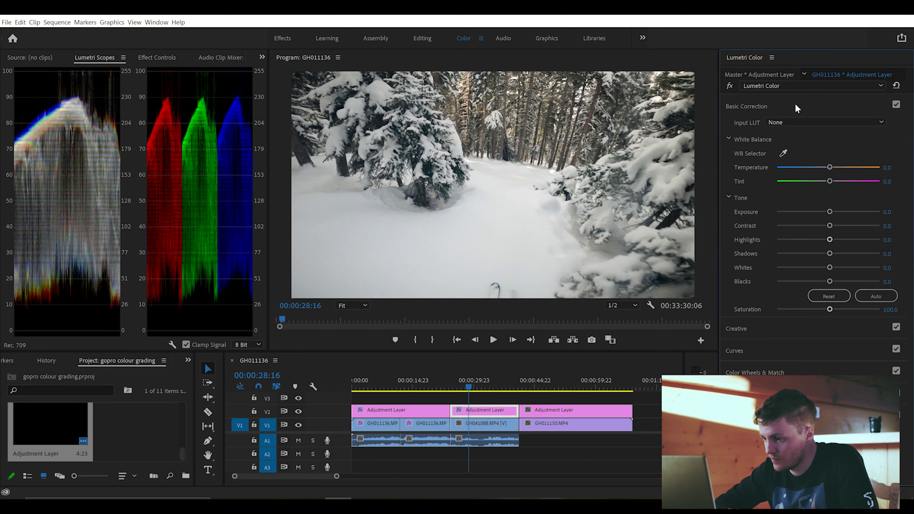
{"action": "left_click", "coordinate": [796, 108]}
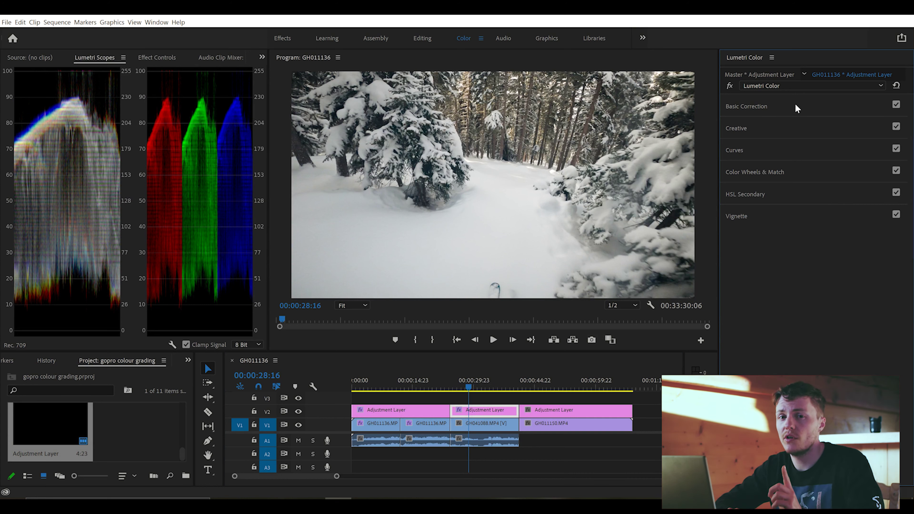
Step: Raise the forest clip adjustment layer's Saturation to about 126 in Basic Correction
{"action": "left_click", "coordinate": [798, 107]}
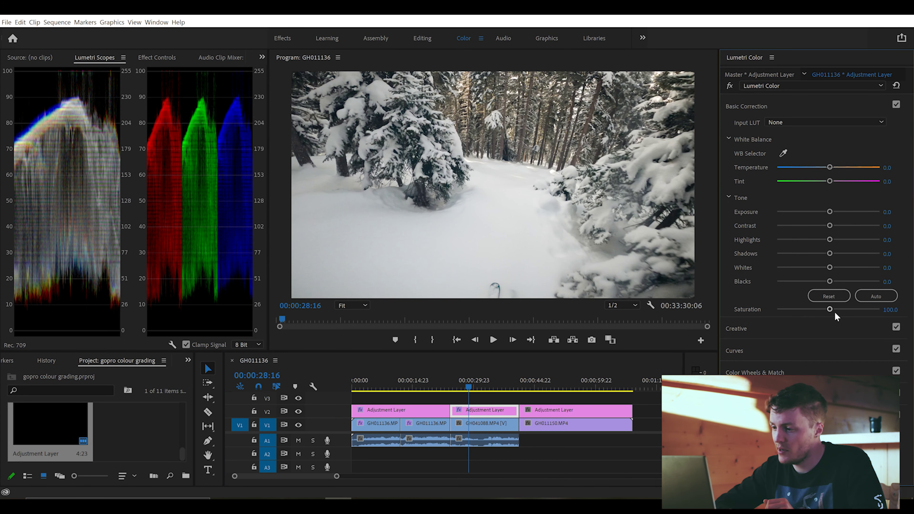
{"action": "left_click_drag", "start_coordinate": [830, 308], "coordinate": [832, 308]}
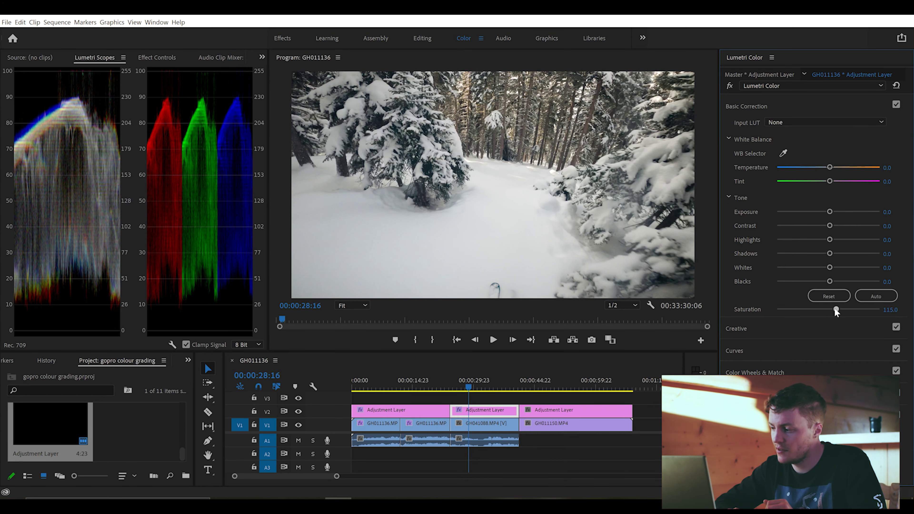
{"action": "left_click_drag", "start_coordinate": [834, 308], "coordinate": [841, 308]}
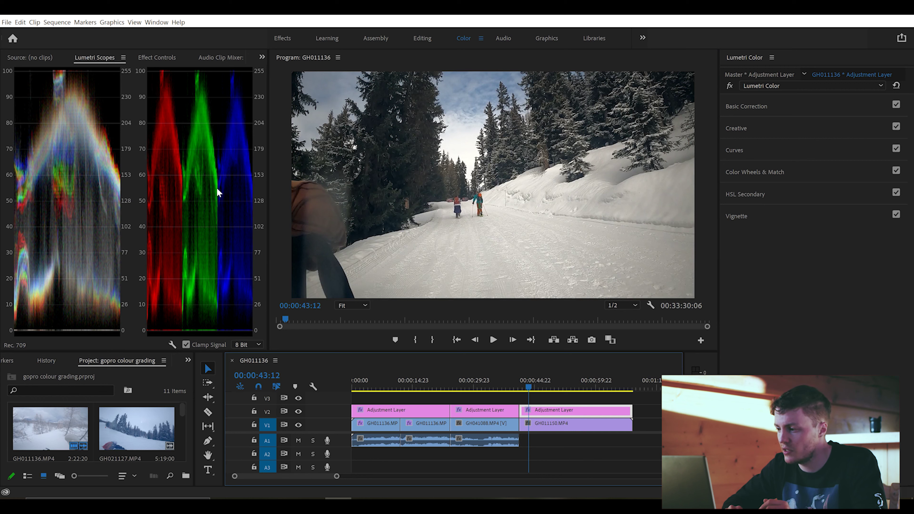
Step: Bend the snowy-road layer's RGB master curve into an S, raising the top and lowering the bottom
{"action": "left_click", "coordinate": [769, 149]}
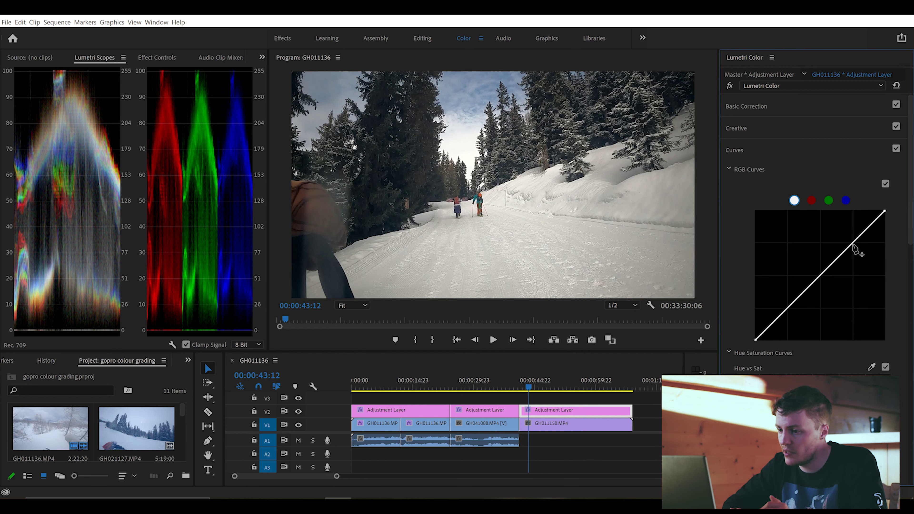
{"action": "left_click_drag", "start_coordinate": [856, 248], "coordinate": [847, 243]}
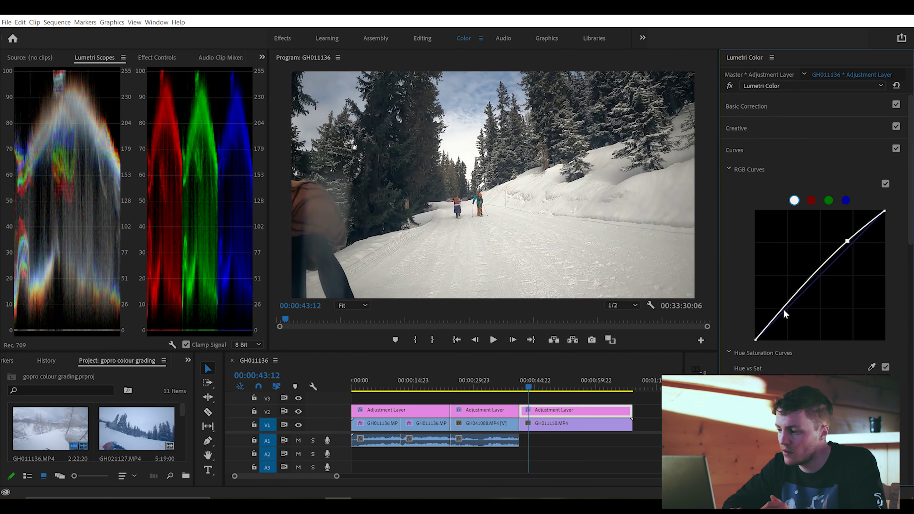
{"action": "left_click_drag", "start_coordinate": [783, 308], "coordinate": [788, 309]}
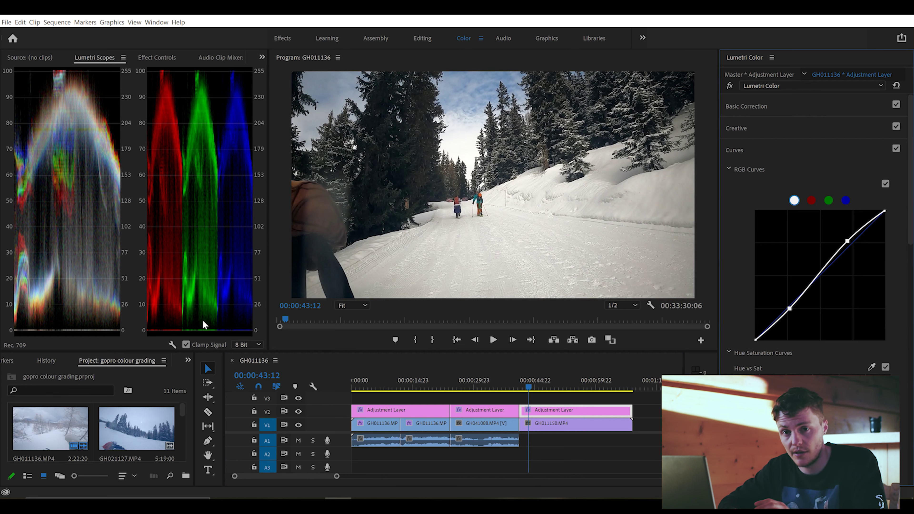
Step: Lift Shadows to 9.8 and lower Highlights to -3.6 in Basic Correction
{"action": "left_click", "coordinate": [776, 149]}
{"action": "left_click", "coordinate": [789, 112]}
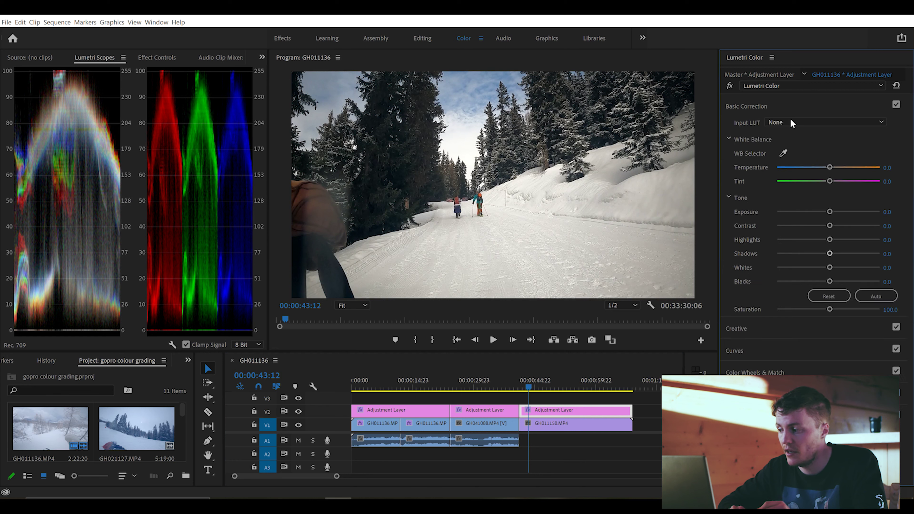
{"action": "left_click_drag", "start_coordinate": [830, 254], "coordinate": [832, 253]}
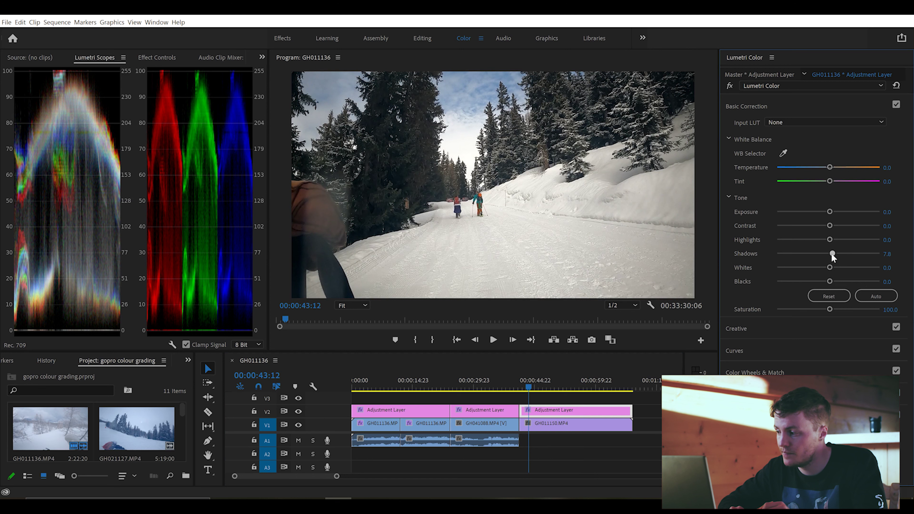
{"action": "left_click_drag", "start_coordinate": [831, 254], "coordinate": [832, 254]}
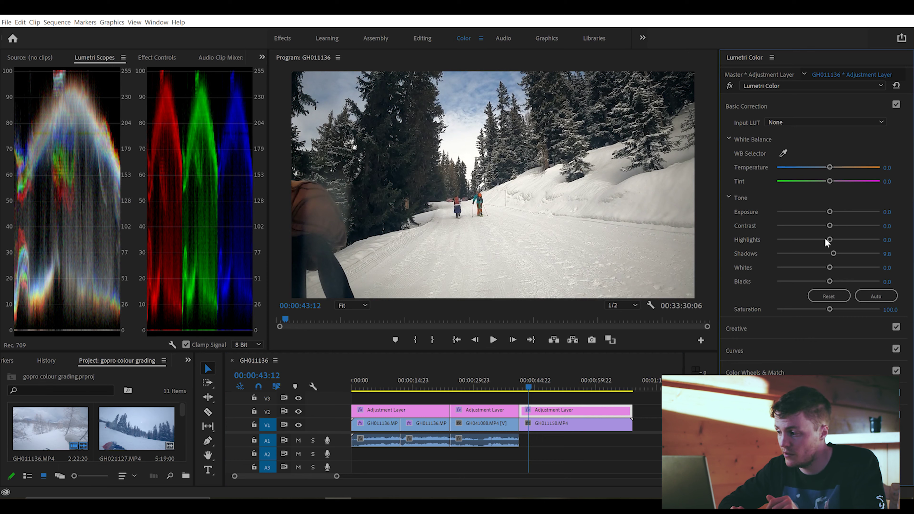
{"action": "left_click_drag", "start_coordinate": [829, 241], "coordinate": [826, 241]}
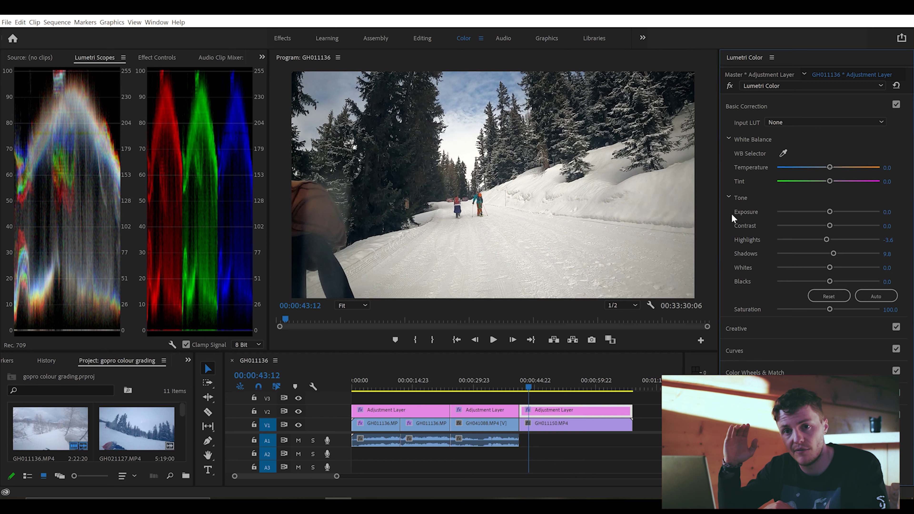
Step: Reset the Temperature to zero, then cool it to -3.6
{"action": "left_click_drag", "start_coordinate": [830, 167], "coordinate": [827, 169]}
{"action": "double_click", "coordinate": [828, 167]}
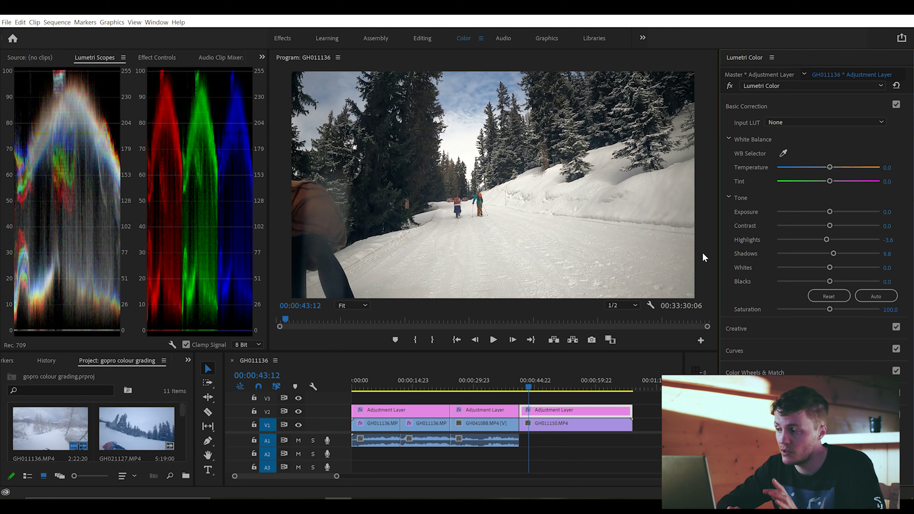
{"action": "left_click_drag", "start_coordinate": [833, 168], "coordinate": [826, 168]}
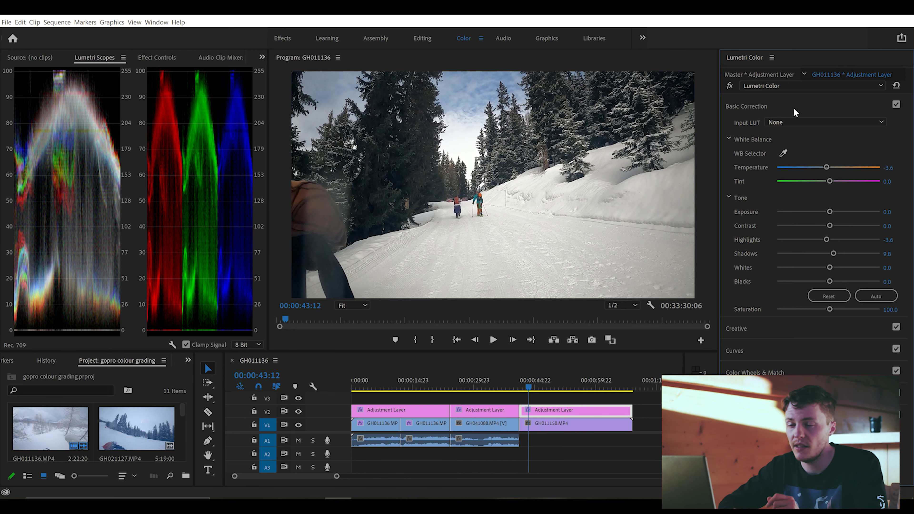
Step: Lower the Creative Sharpen slider to -13.0 on the third adjustment layer
{"action": "left_click", "coordinate": [794, 108]}
{"action": "left_click", "coordinate": [796, 129]}
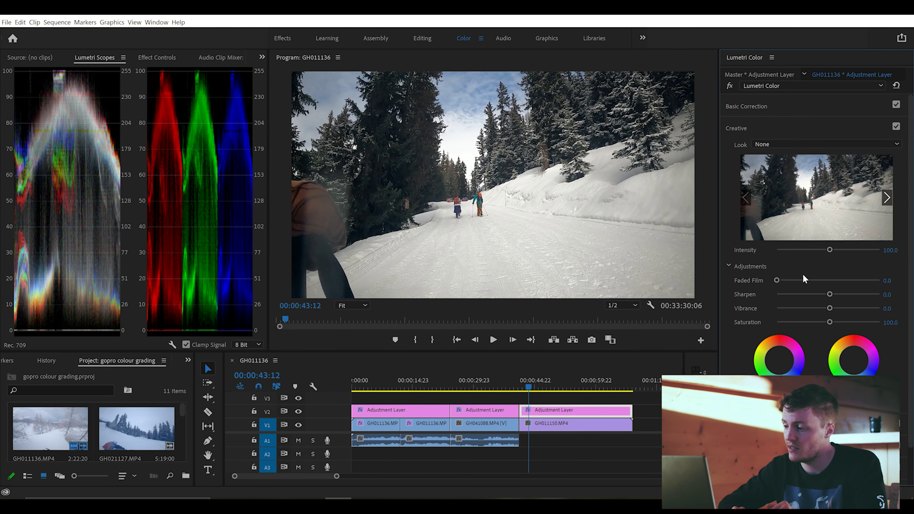
{"action": "left_click_drag", "start_coordinate": [827, 294], "coordinate": [821, 293]}
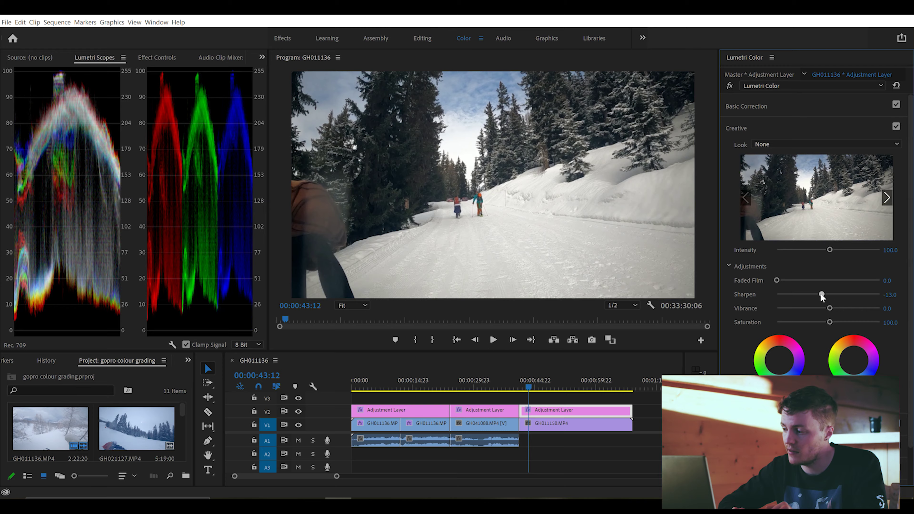